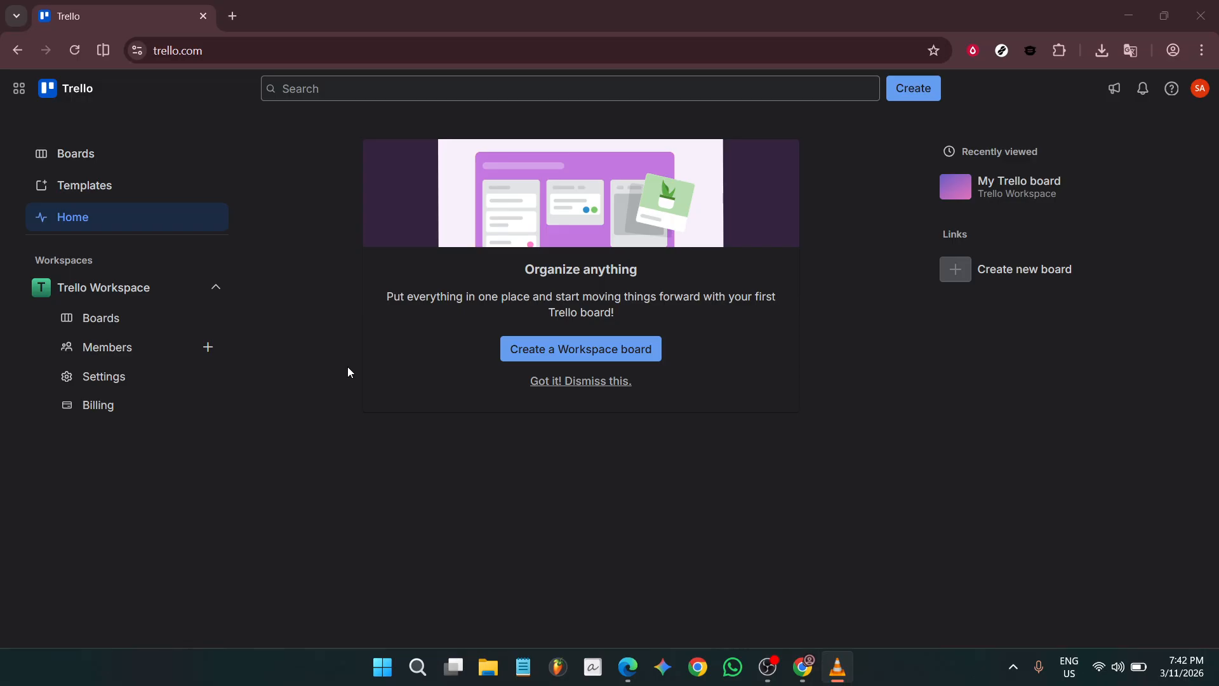
# - Create a board titled "Sample board" with the dark blue-to-pink gradient background and Workspace visibility
pyautogui.click(536, 353)
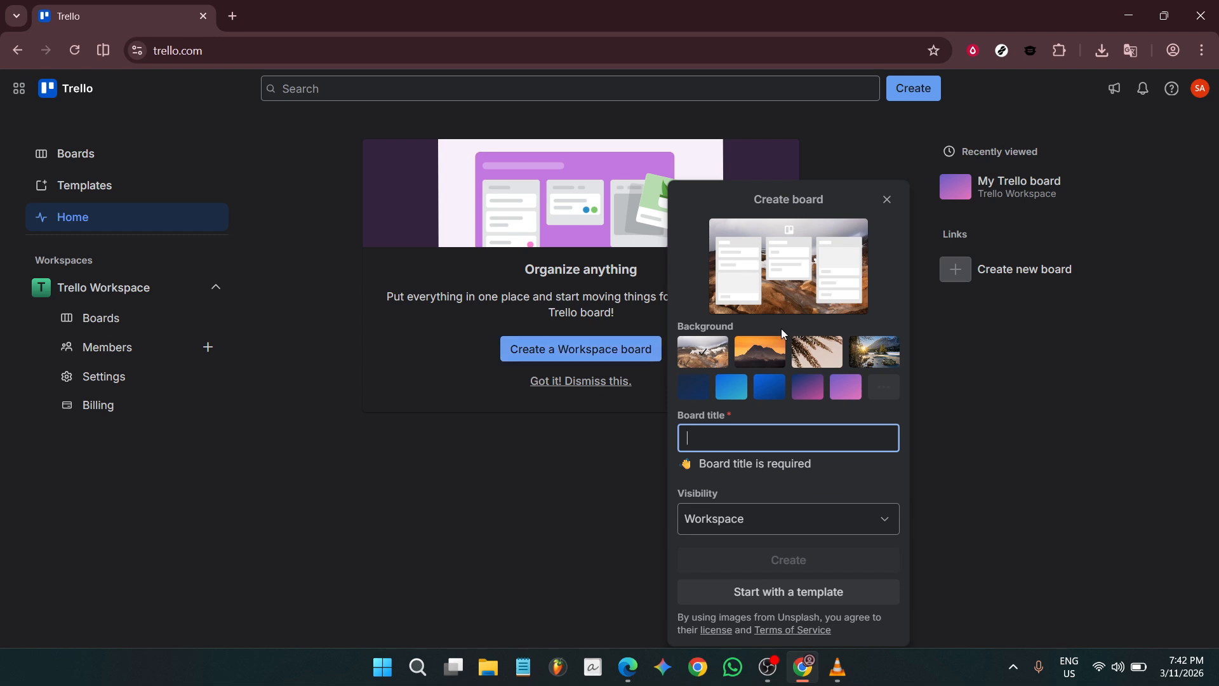
pyautogui.click(823, 354)
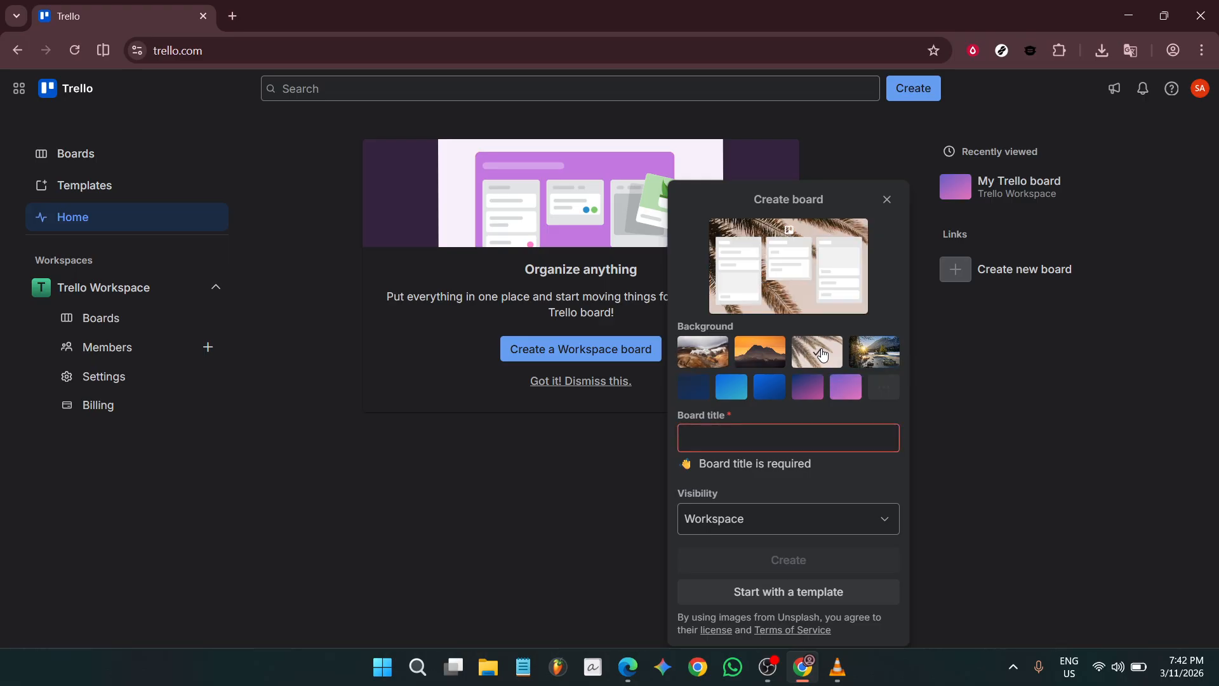
pyautogui.click(840, 390)
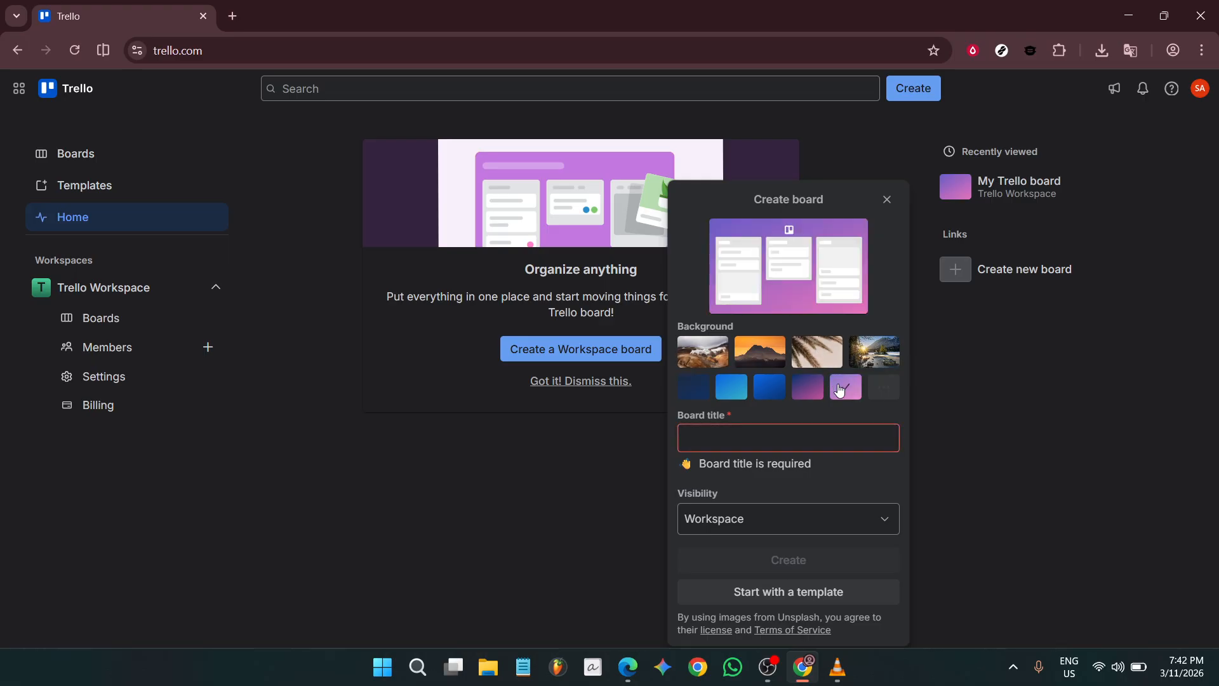
pyautogui.click(807, 387)
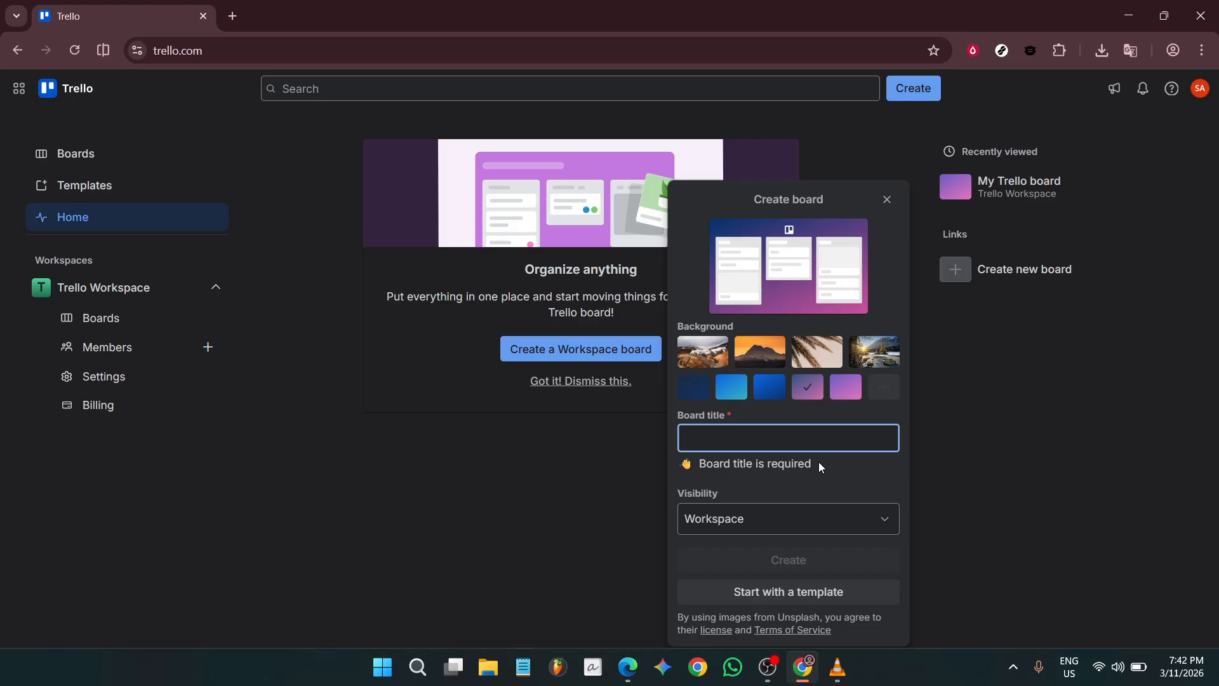
pyautogui.write('S')
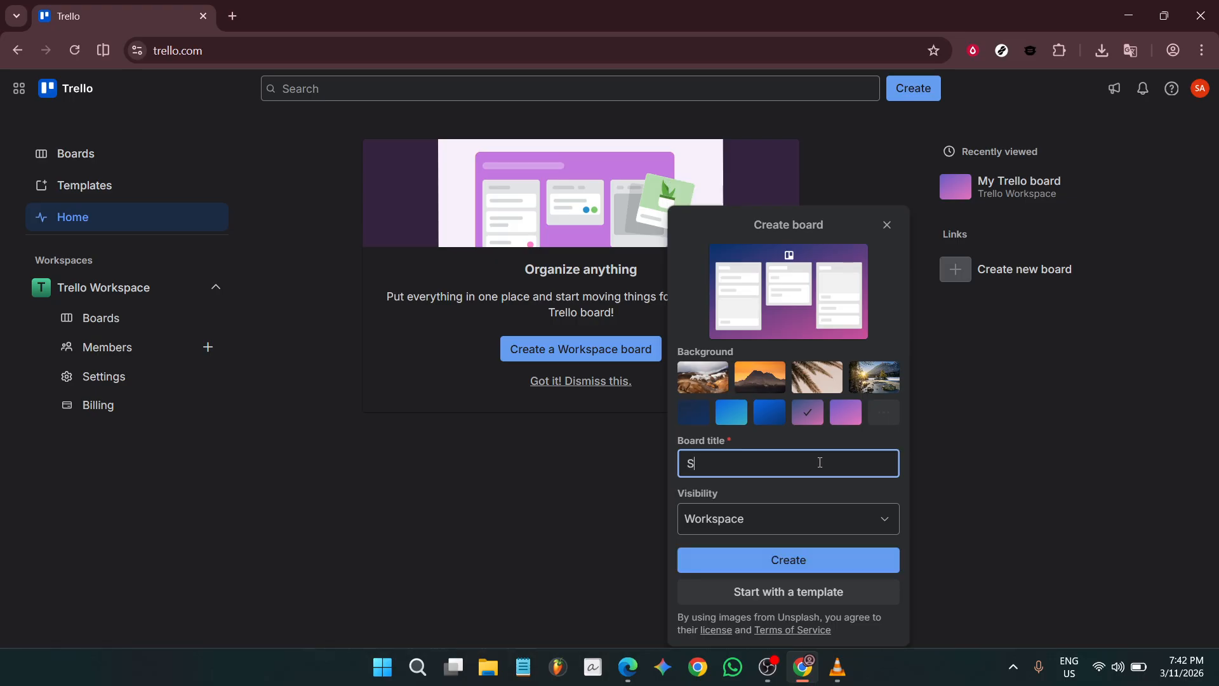
pyautogui.write('ample board')
pyautogui.click(806, 516)
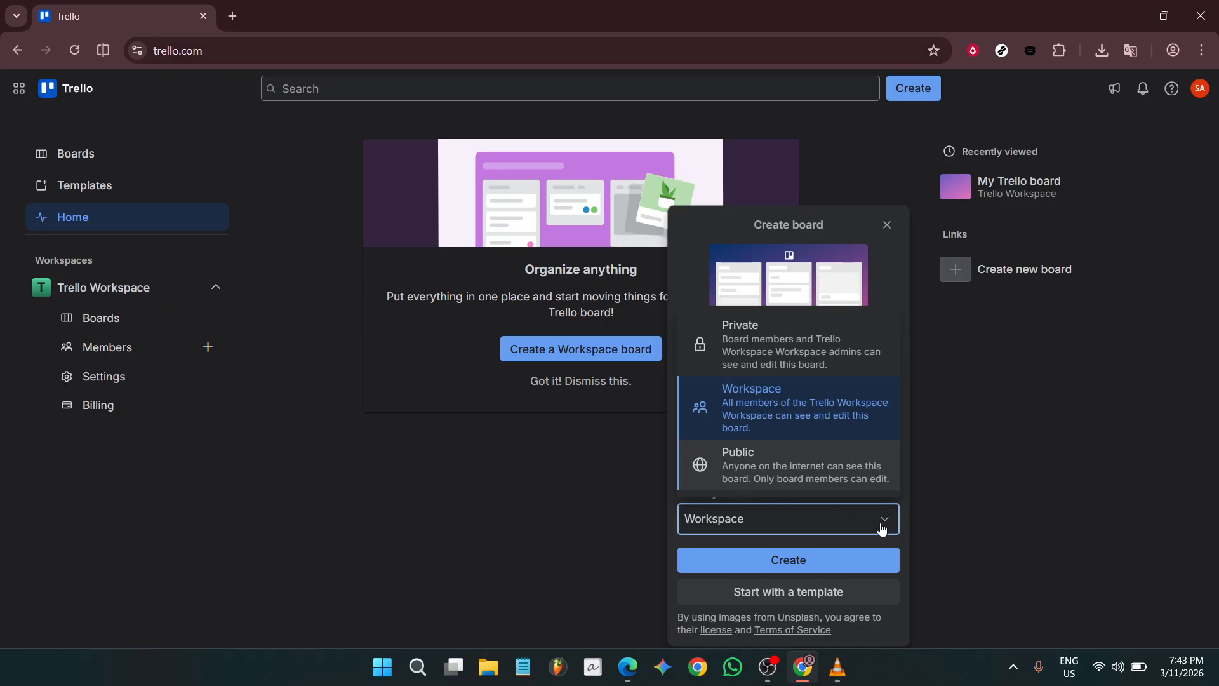
pyautogui.click(699, 412)
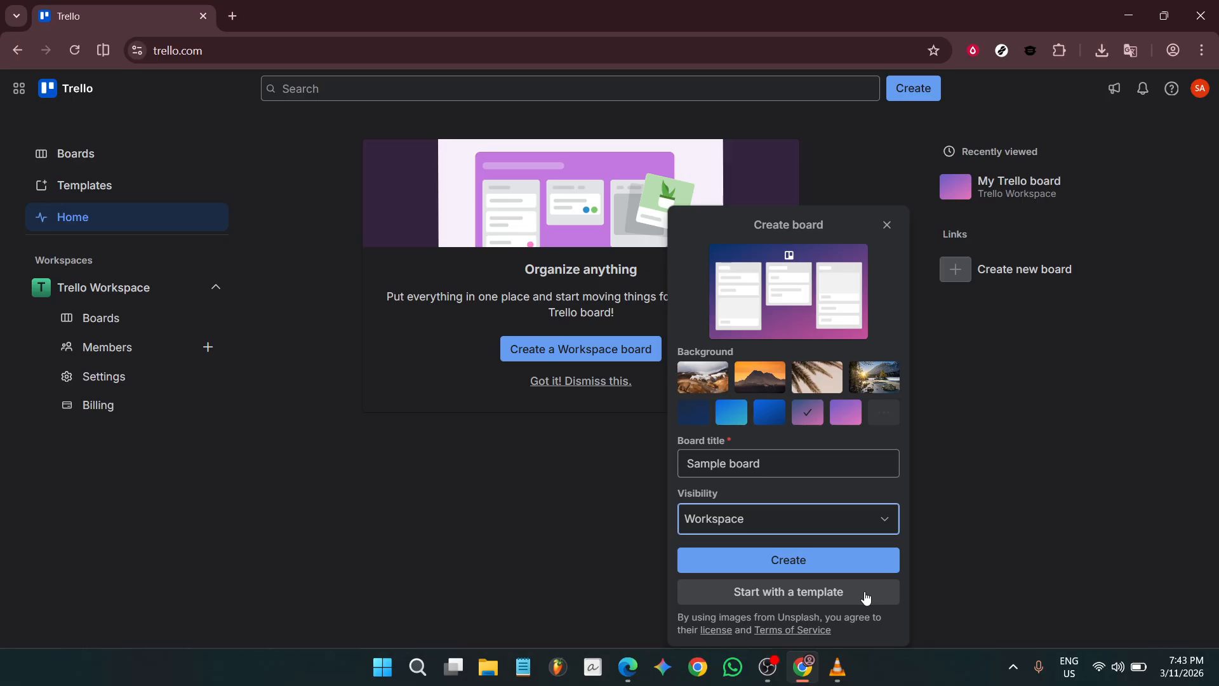
pyautogui.click(832, 561)
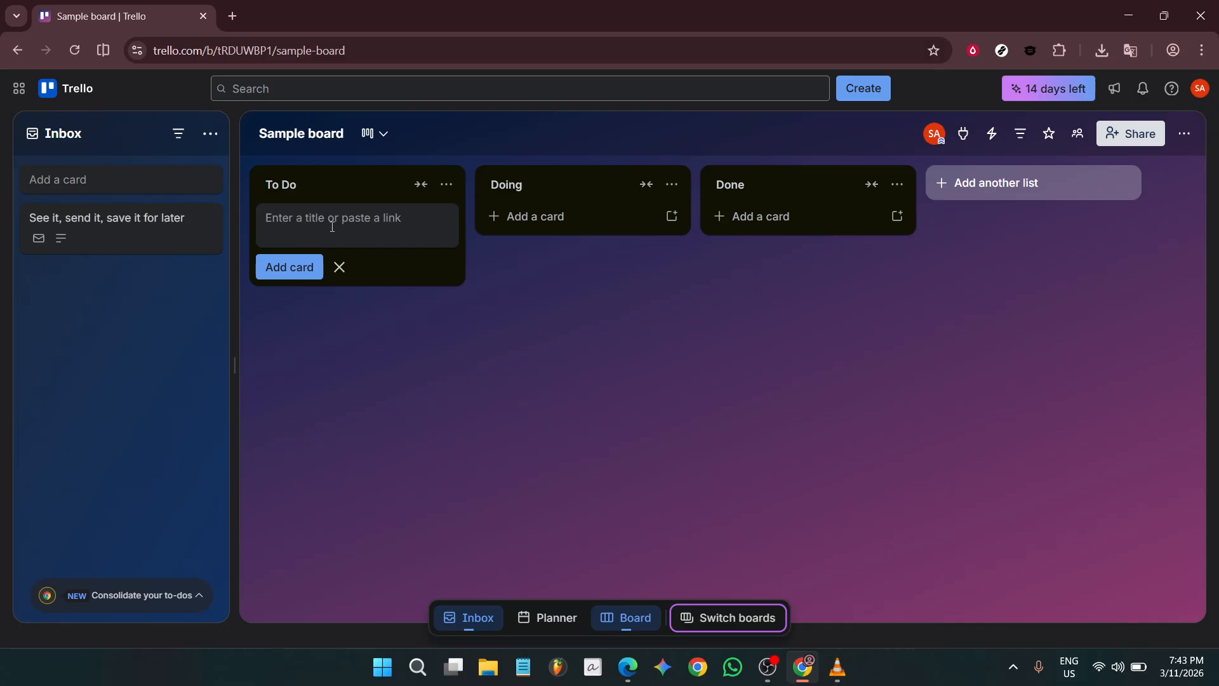
# - Add a "Laundry" card to the To Do list and a "studying" card to the Doing list
pyautogui.write('Laundry')
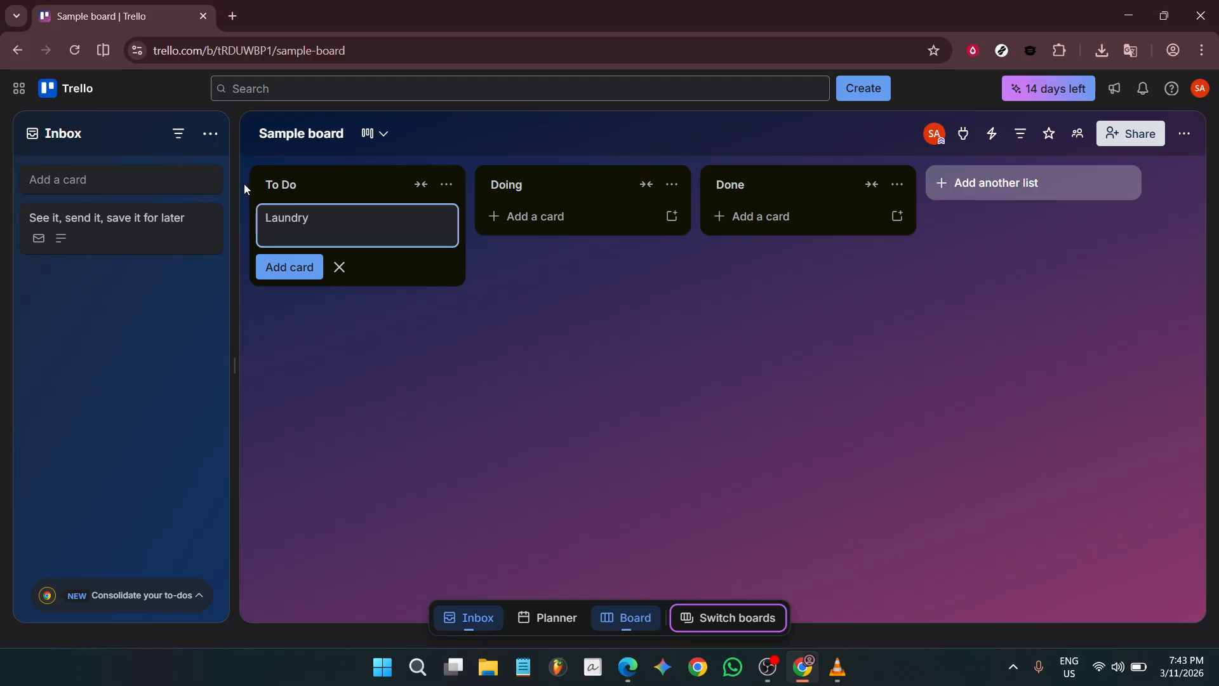
pyautogui.click(298, 266)
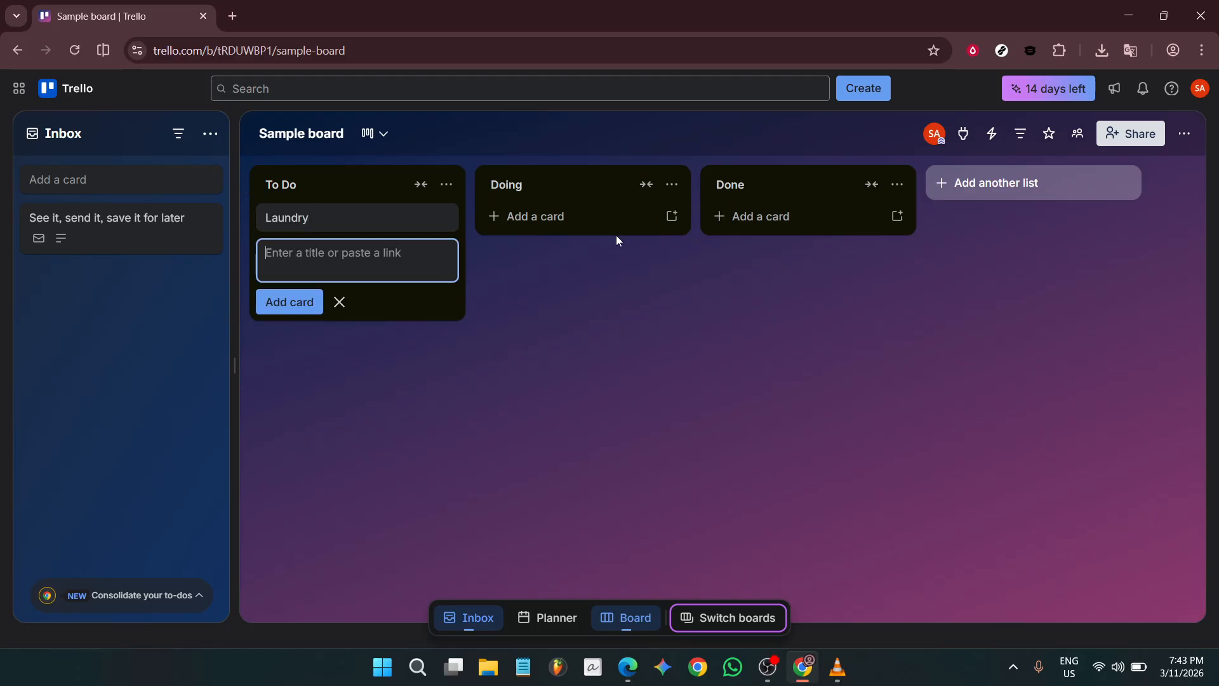
pyautogui.click(544, 216)
pyautogui.write('studying')
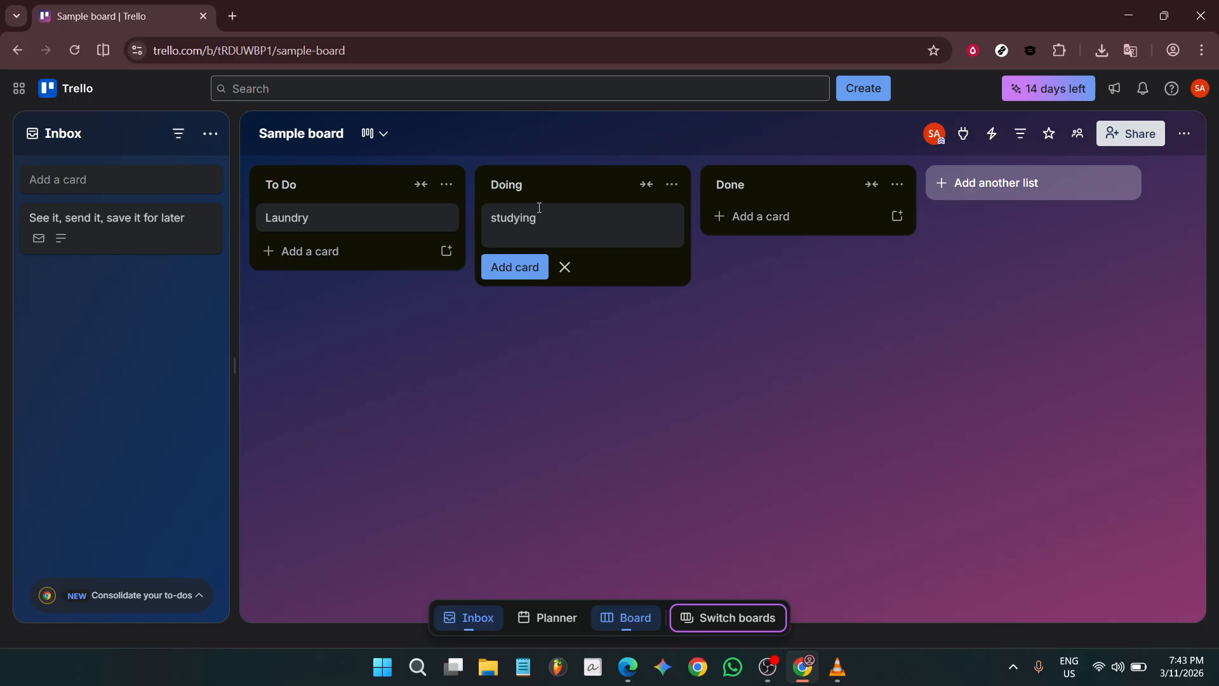
pyautogui.click(520, 269)
# - Add a "grocery" card to the Done list and close the card entry
pyautogui.click(768, 219)
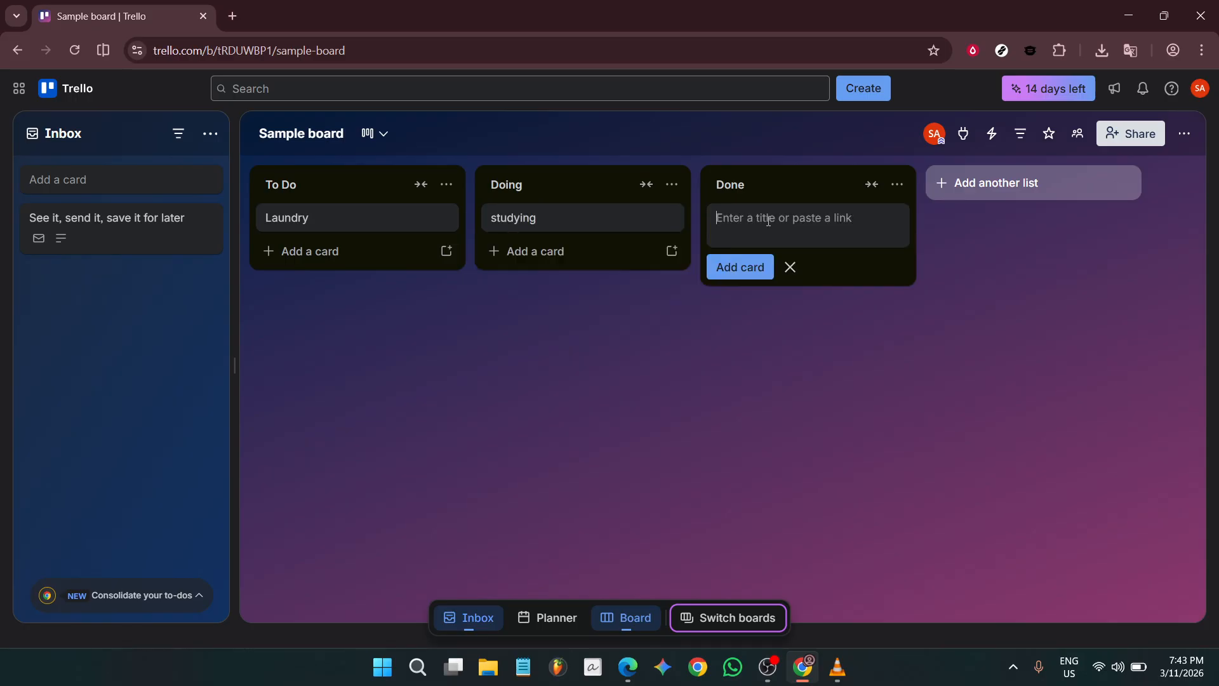
pyautogui.write('groce')
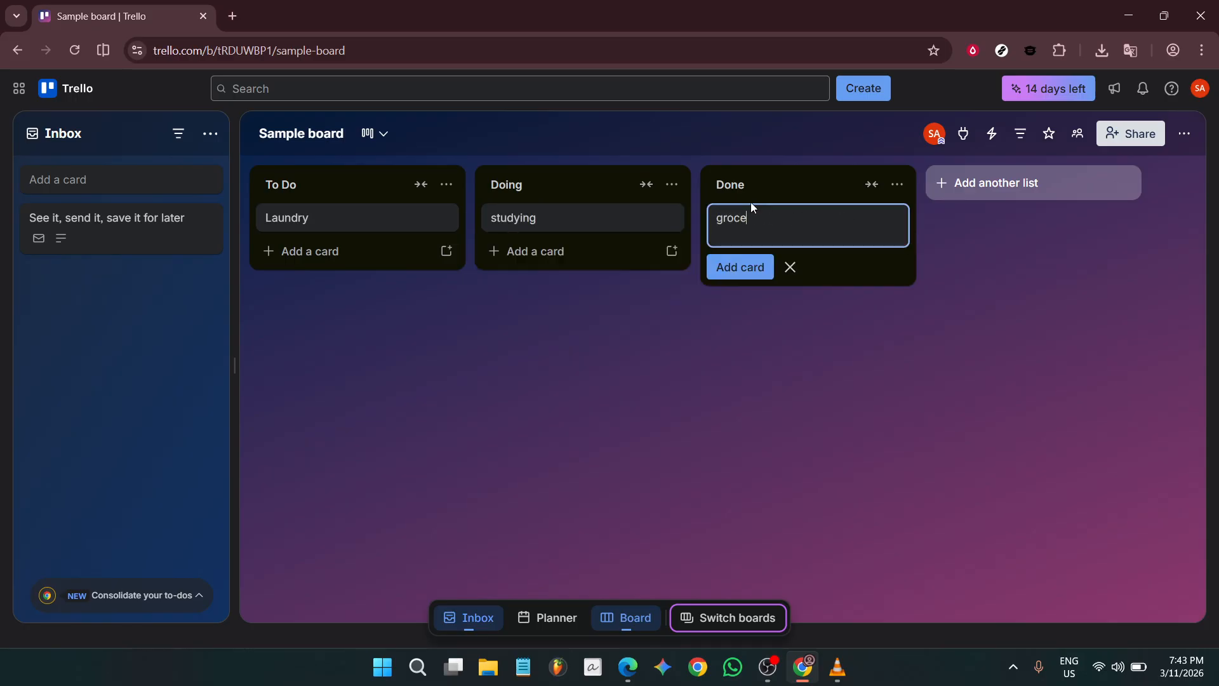
pyautogui.write('ry')
pyautogui.press('Return')
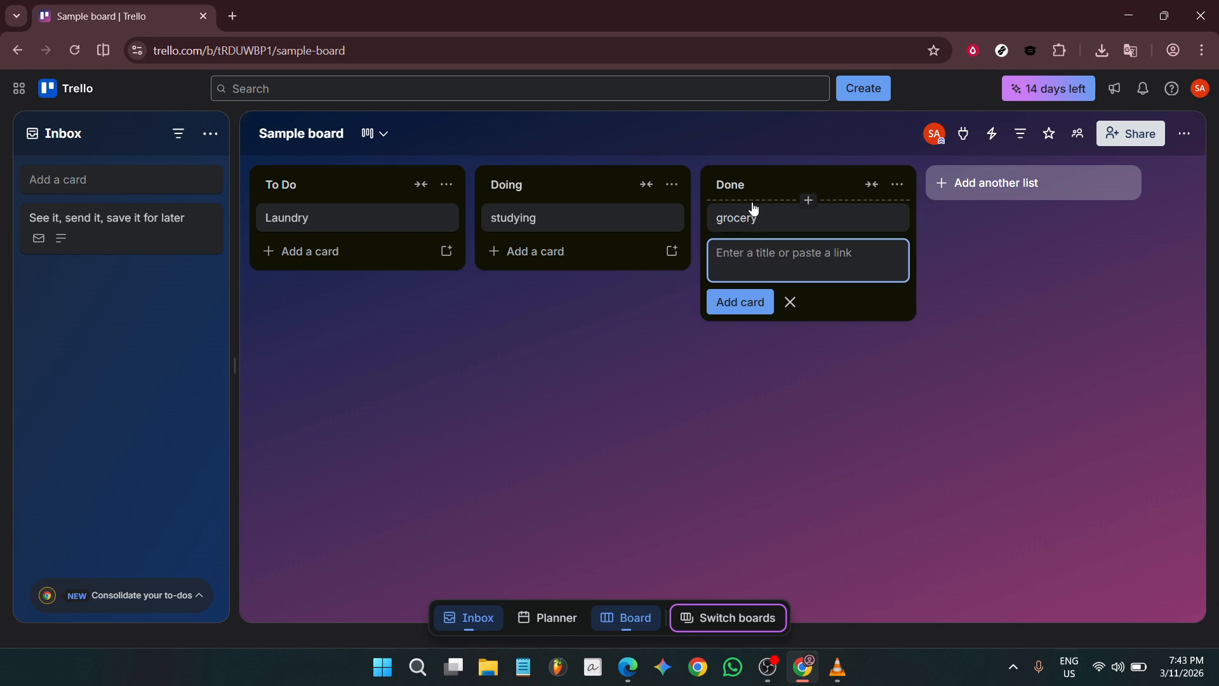
pyautogui.click(739, 373)
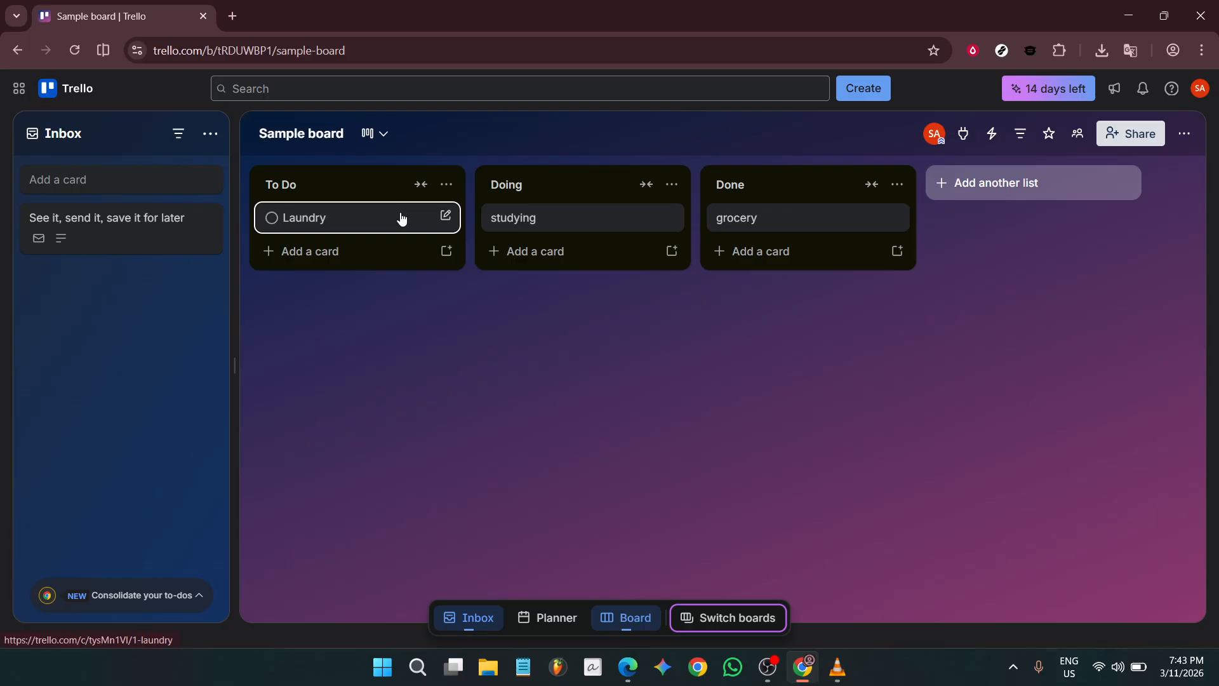
# - Set the Laundry card's due date to 3/13/2026 and leave its quick editing mode
pyautogui.click(445, 216)
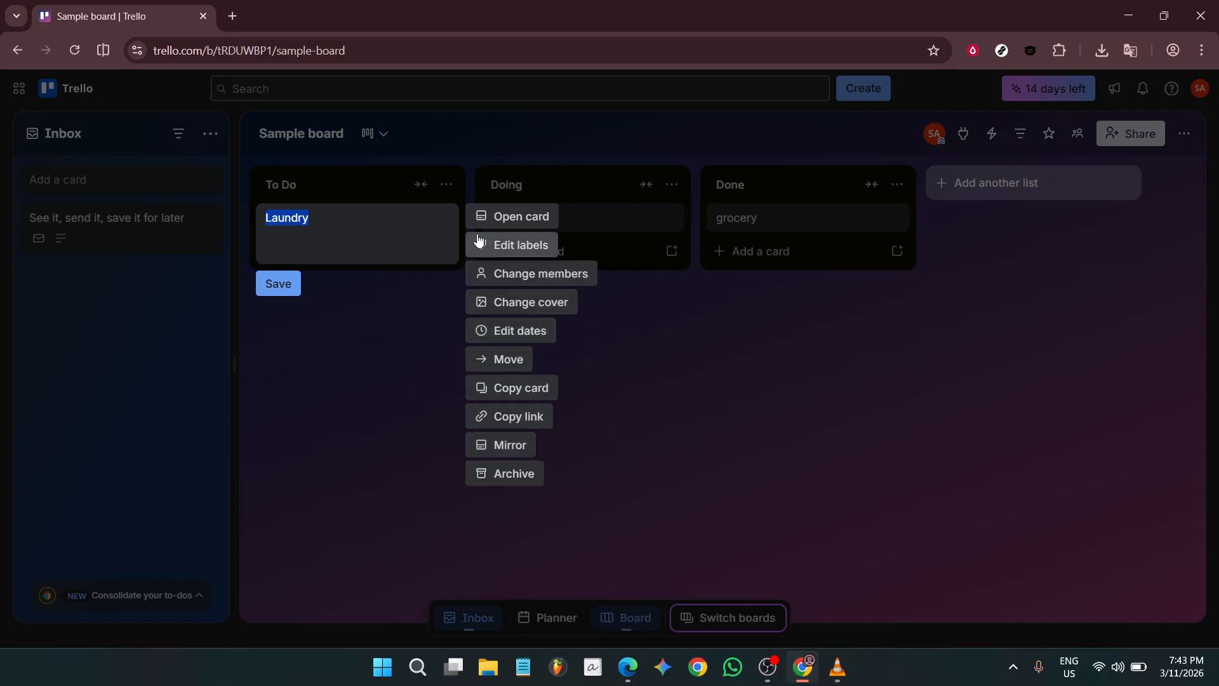
pyautogui.click(510, 331)
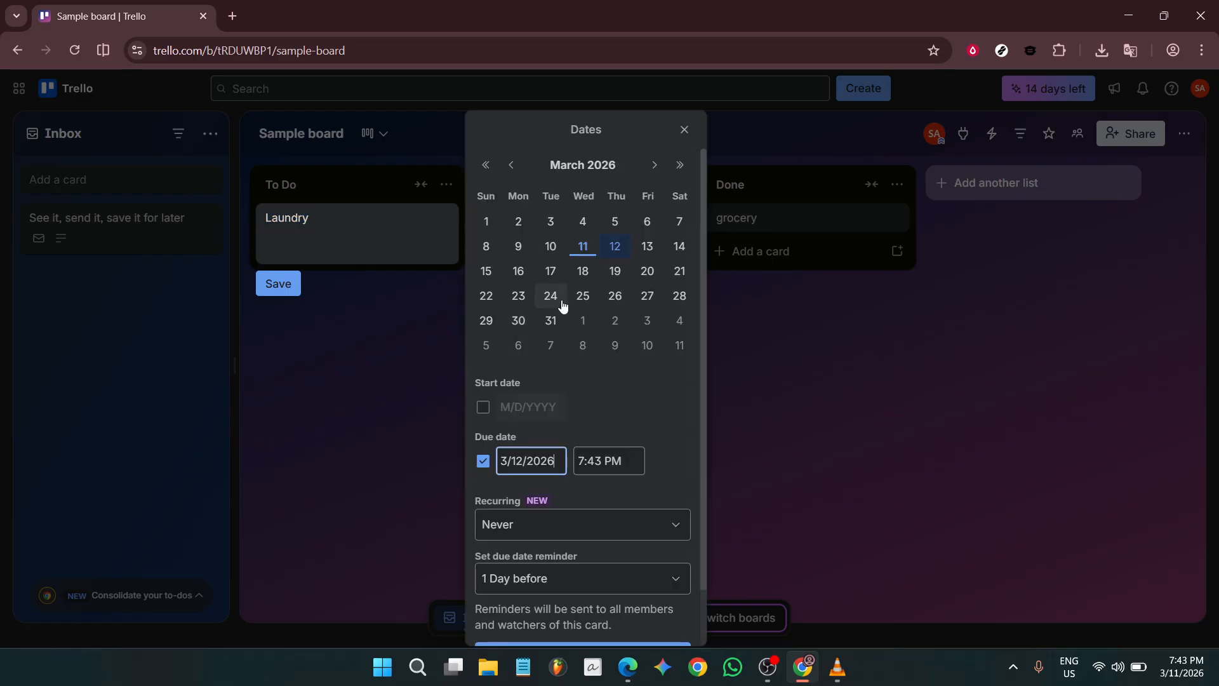
pyautogui.click(645, 247)
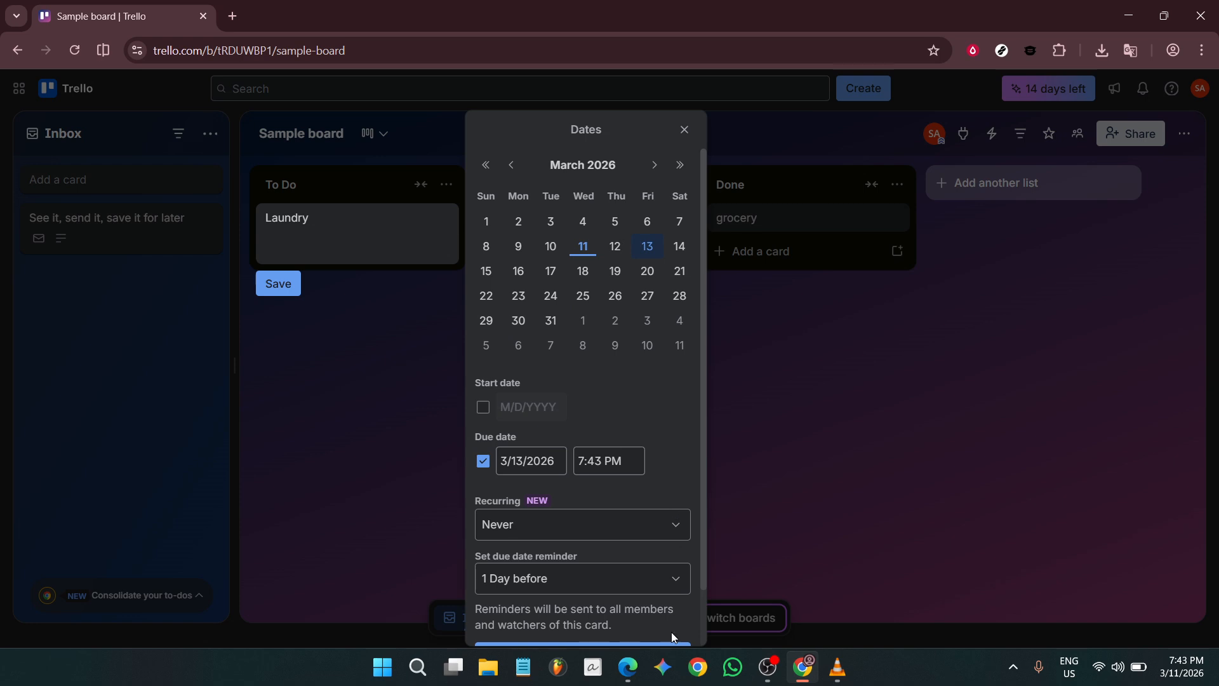
pyautogui.click(643, 642)
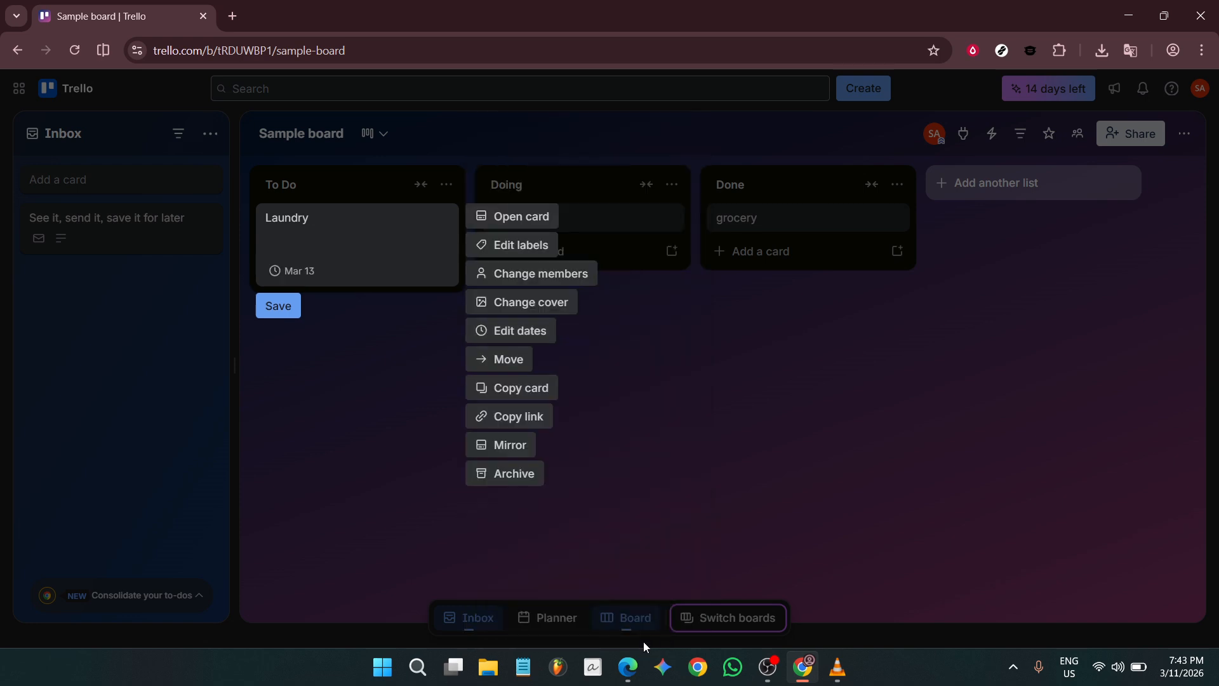
pyautogui.click(383, 376)
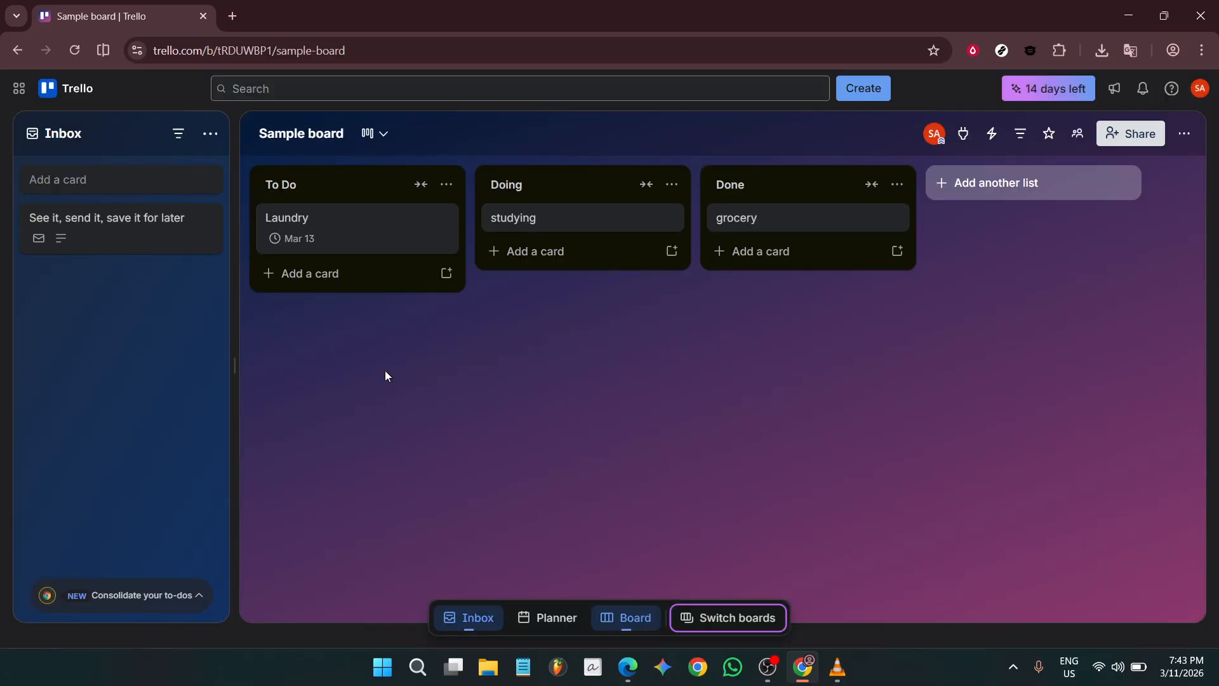
# - Examine the board's cards in Timeline view and Table view before returning to Board view
pyautogui.click(370, 135)
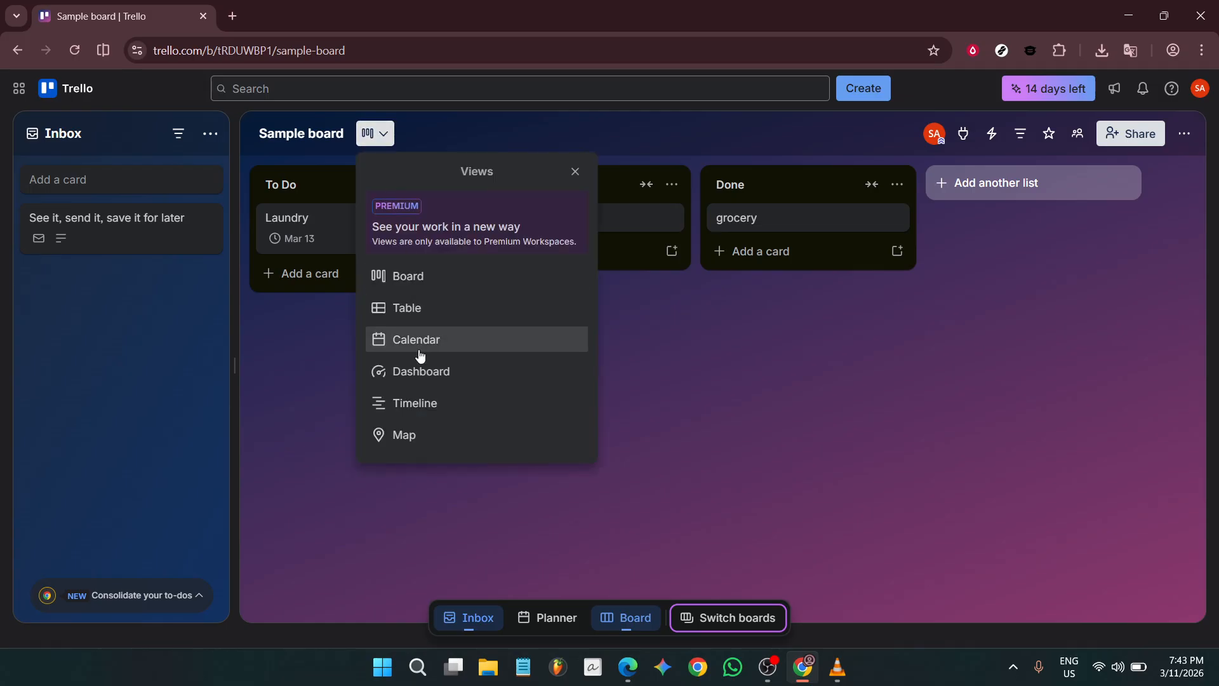
pyautogui.click(421, 402)
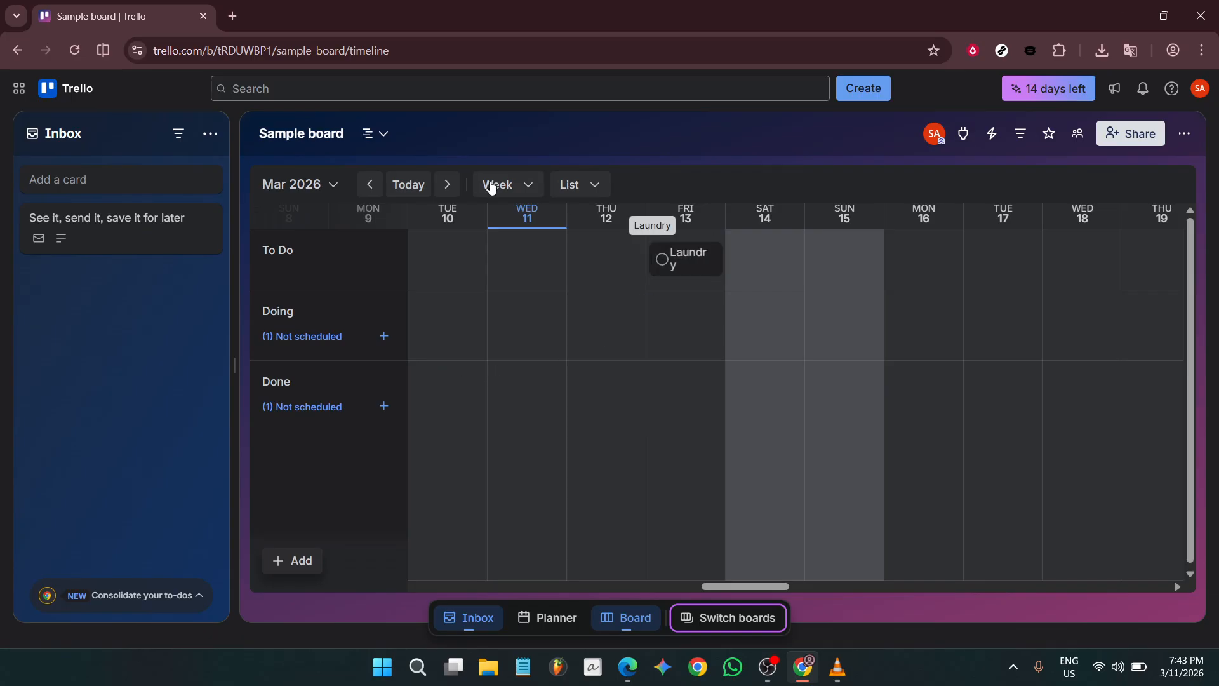
pyautogui.click(381, 142)
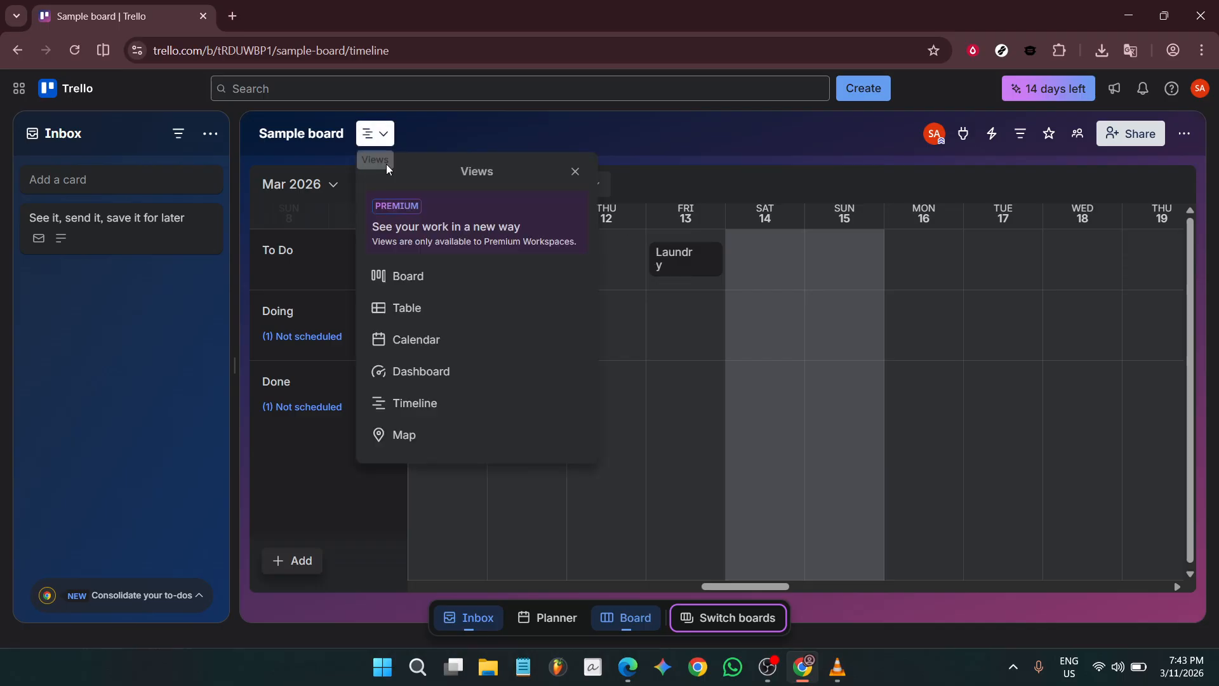
pyautogui.click(418, 310)
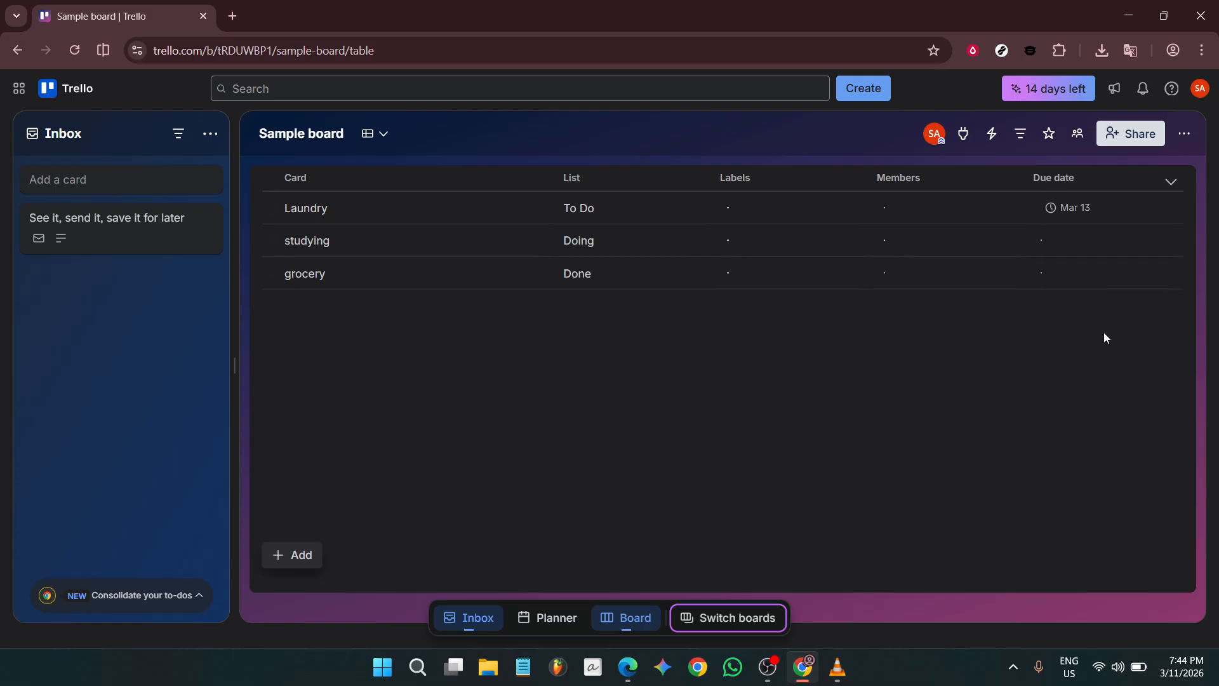
pyautogui.click(388, 138)
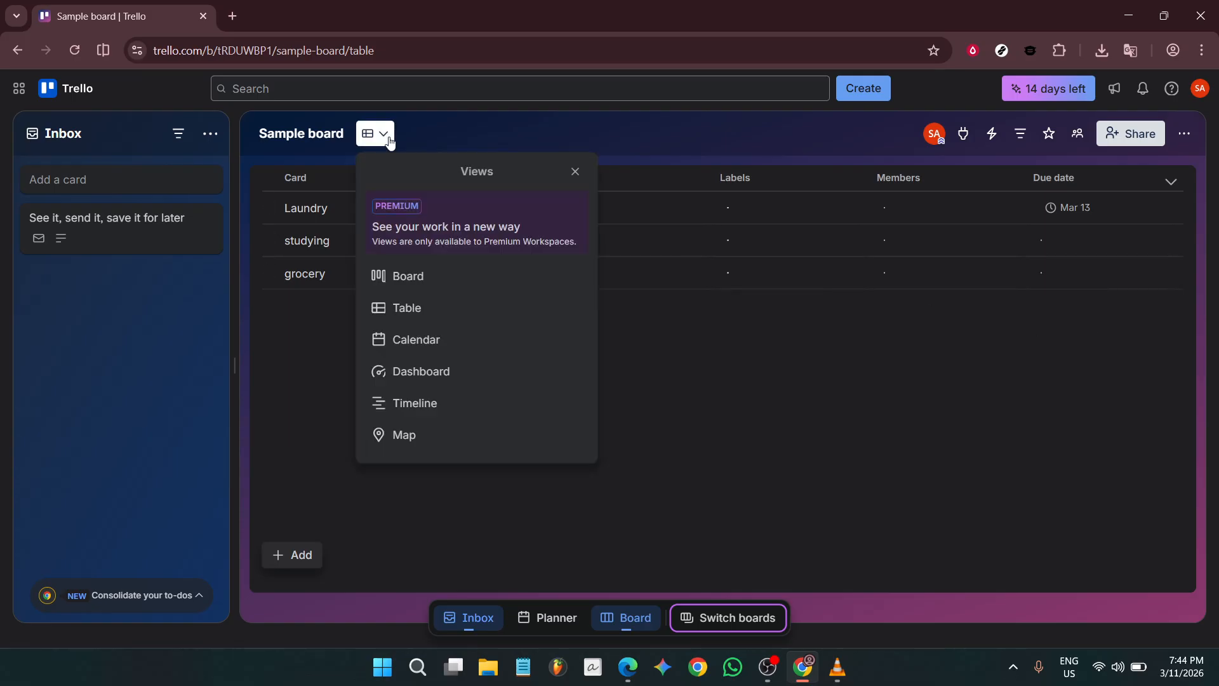
pyautogui.click(411, 275)
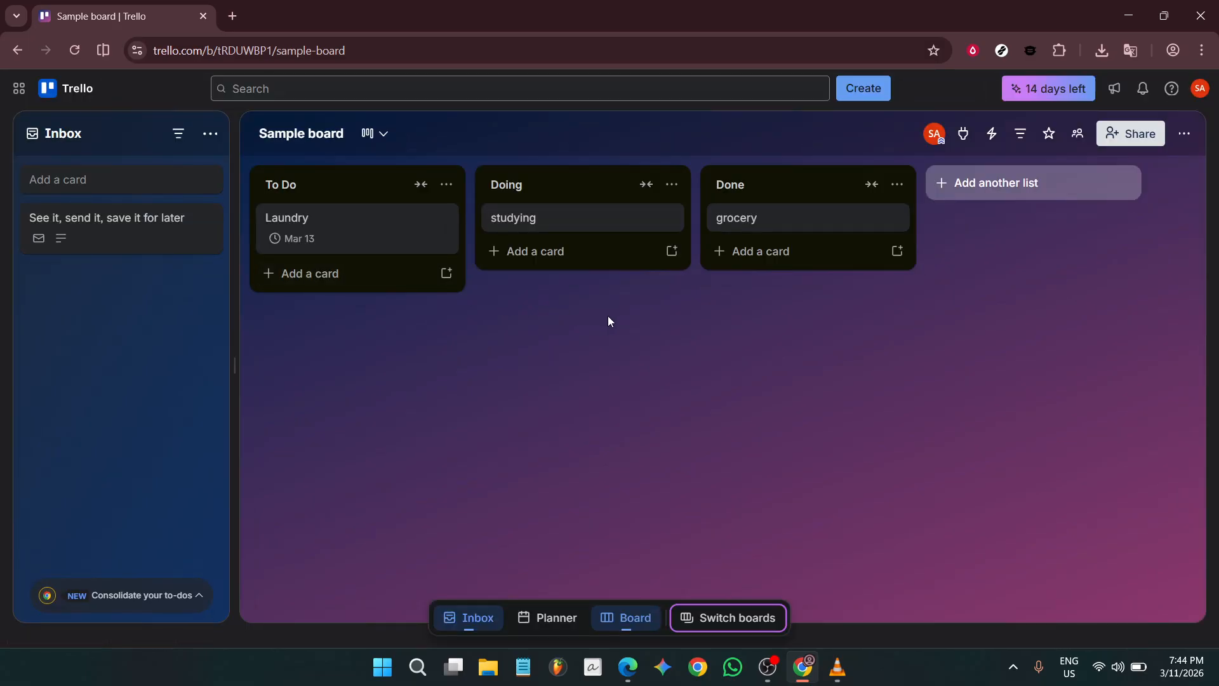